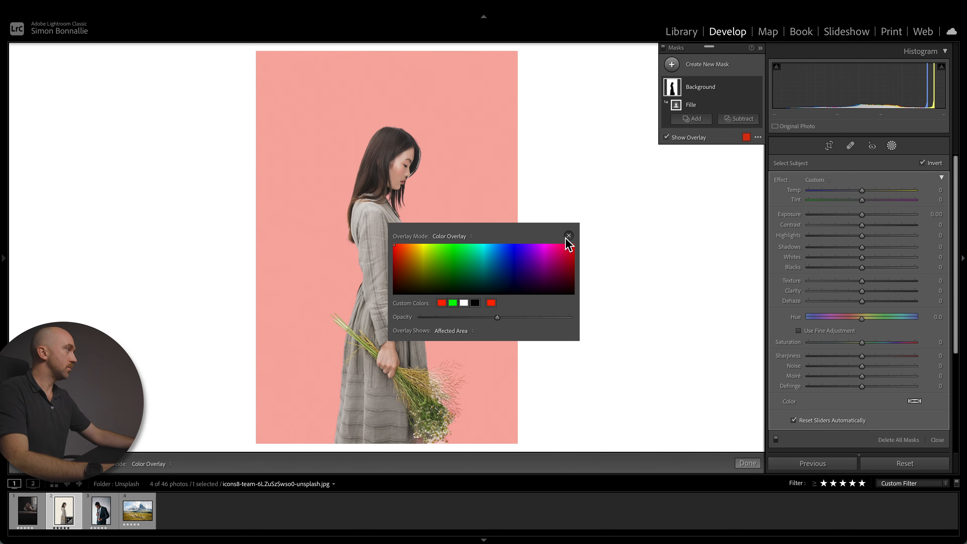
Step: Close the overlay colour settings, then set the Background mask's Saturation to -100 and raise its Exposure slightly
{"action": "left_click", "coordinate": [568, 235]}
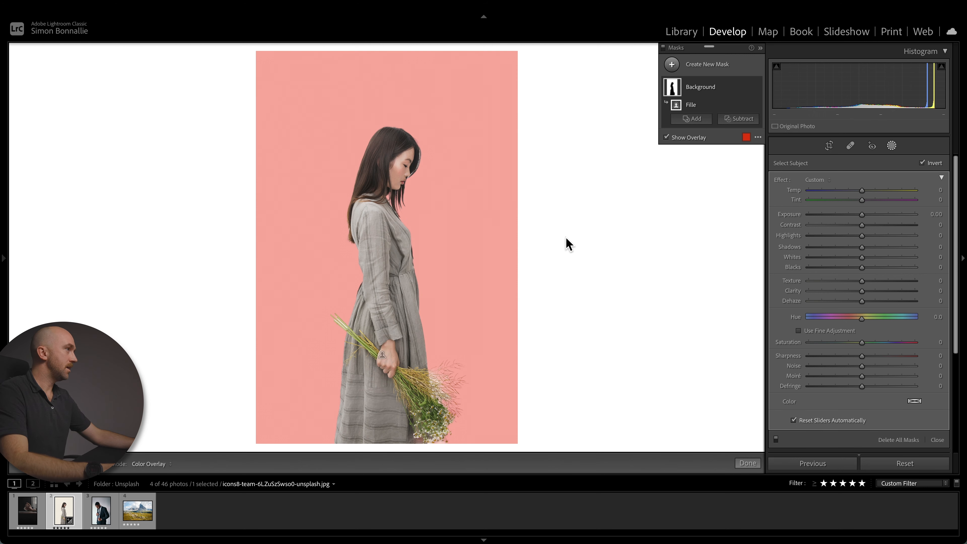
{"action": "left_click", "coordinate": [682, 140]}
{"action": "left_click", "coordinate": [683, 139]}
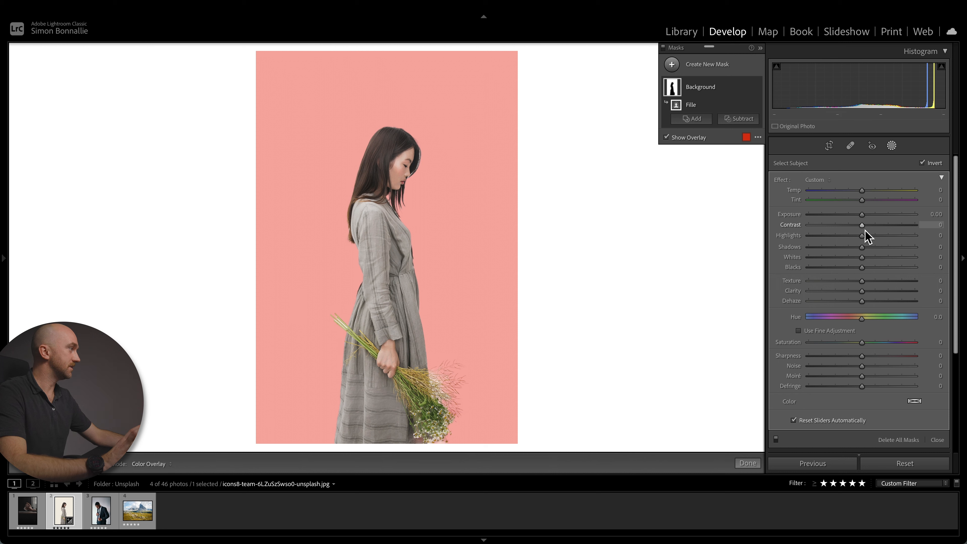
{"action": "left_click_drag", "start_coordinate": [862, 342], "coordinate": [793, 352]}
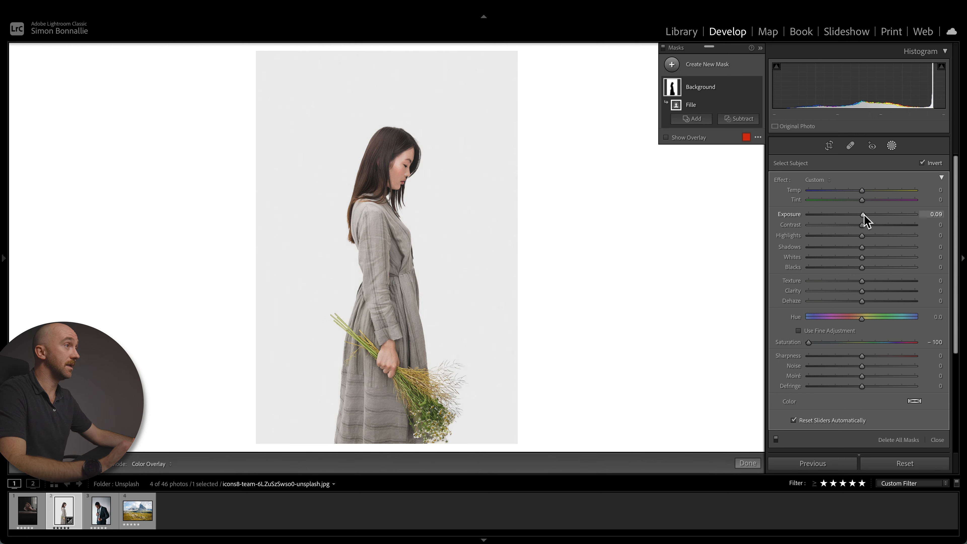
{"action": "left_click_drag", "start_coordinate": [863, 215], "coordinate": [873, 215]}
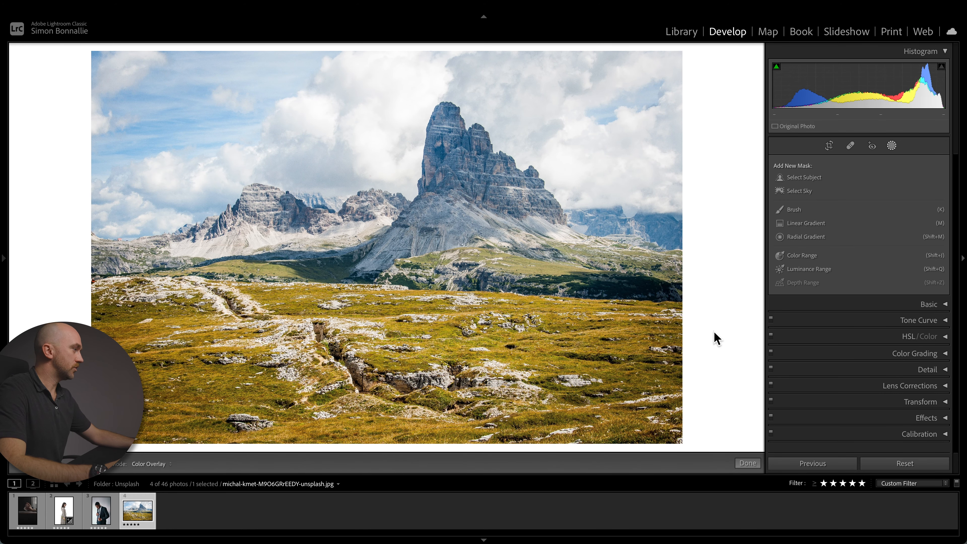
Step: Leave masking and set the background colour around the mountain photo to Dark Gray
{"action": "right_click", "coordinate": [715, 335]}
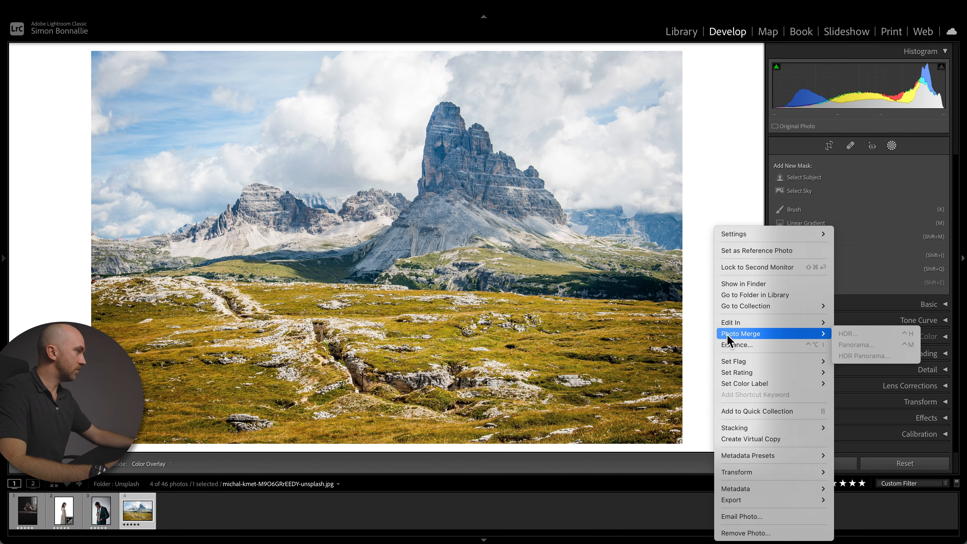
{"action": "left_click", "coordinate": [890, 148]}
{"action": "left_click", "coordinate": [890, 149]}
{"action": "right_click", "coordinate": [711, 202]}
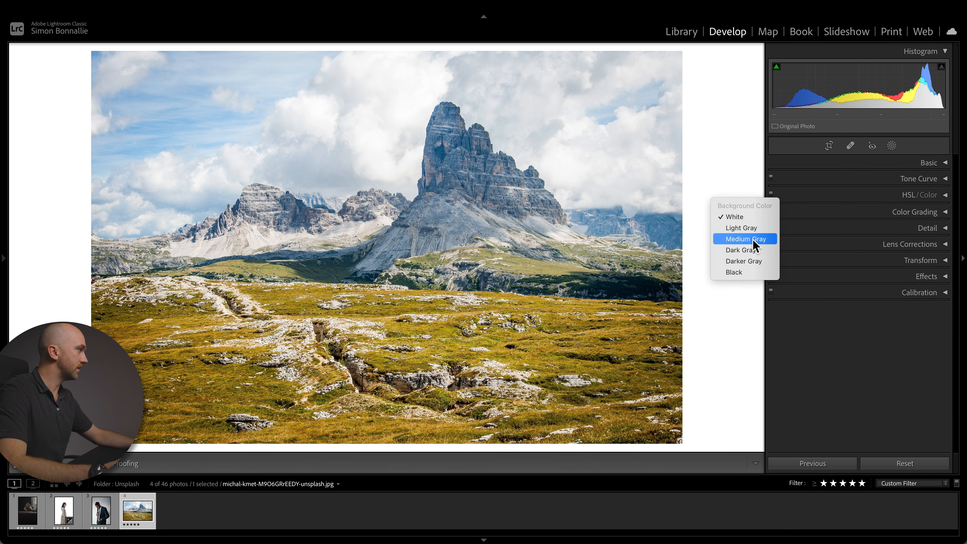
{"action": "left_click", "coordinate": [753, 250]}
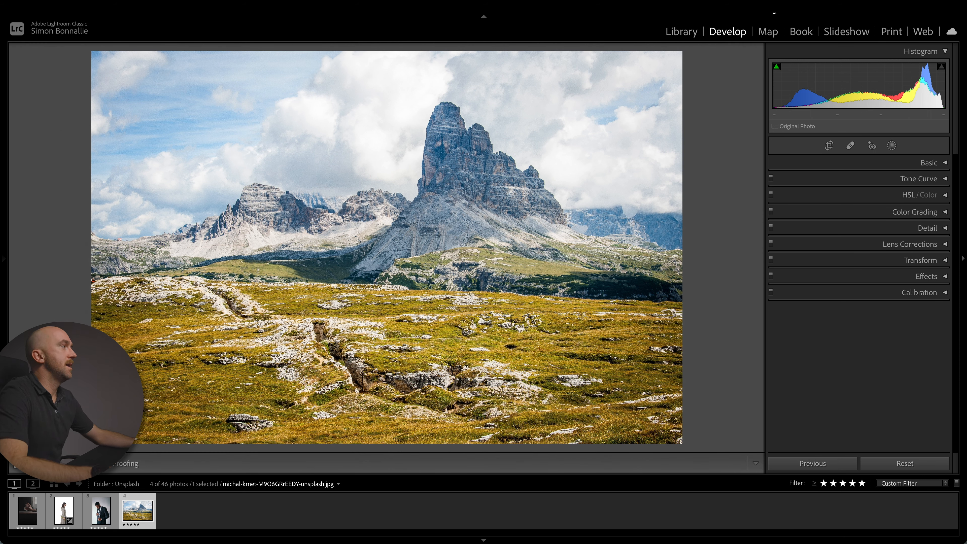
Step: Create a Select Sky mask on the mountain photo and add a subtracting Brush component to it
{"action": "left_click", "coordinate": [892, 146]}
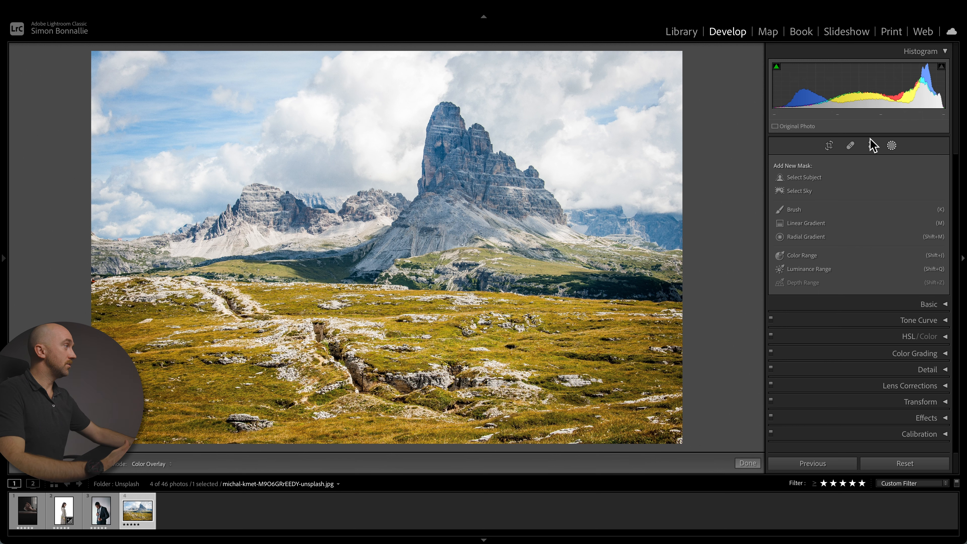
{"action": "left_click", "coordinate": [790, 198]}
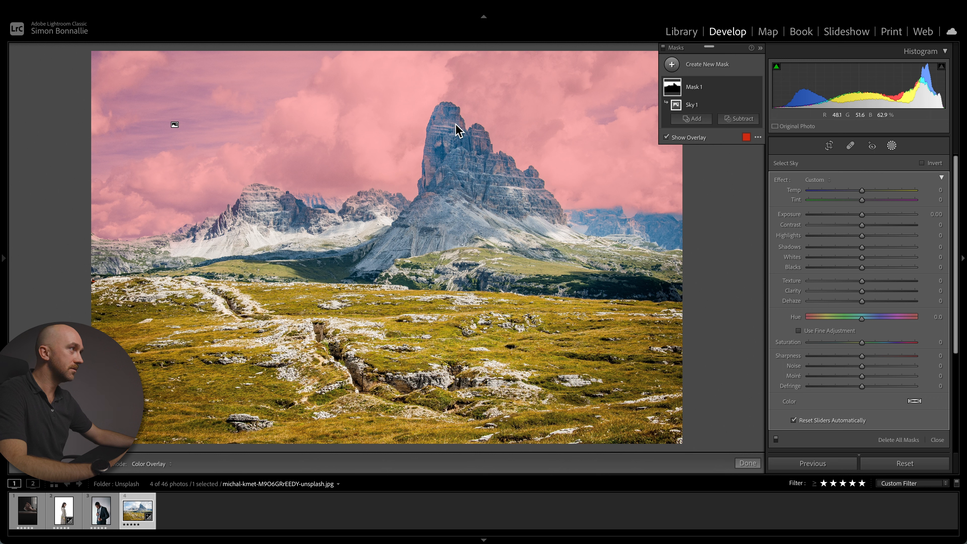
{"action": "left_click", "coordinate": [740, 119]}
{"action": "left_click", "coordinate": [754, 177]}
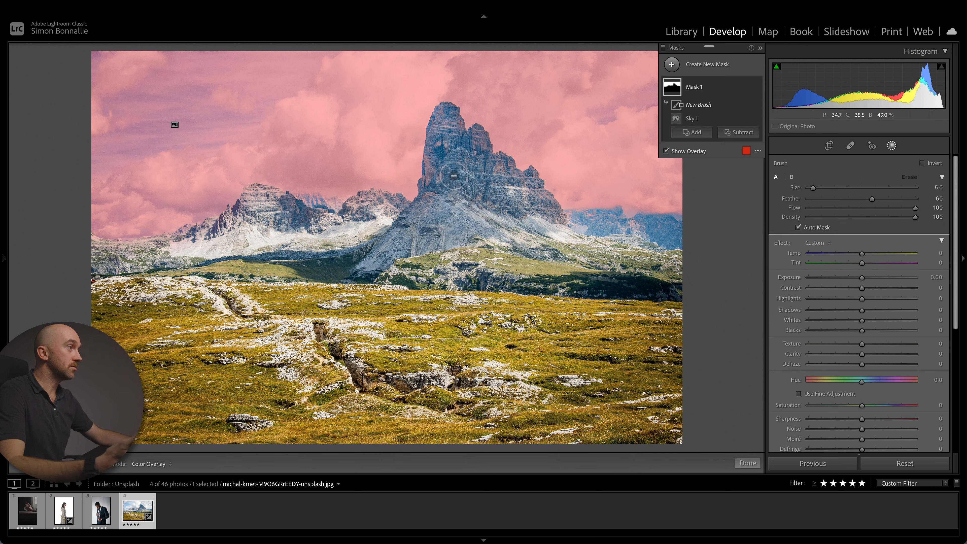
Step: Brush over the central rock peak at size 3 with Auto Mask to subtract it from the sky mask, erasing any overspill
{"action": "left_click_drag", "start_coordinate": [446, 156], "coordinate": [445, 177]}
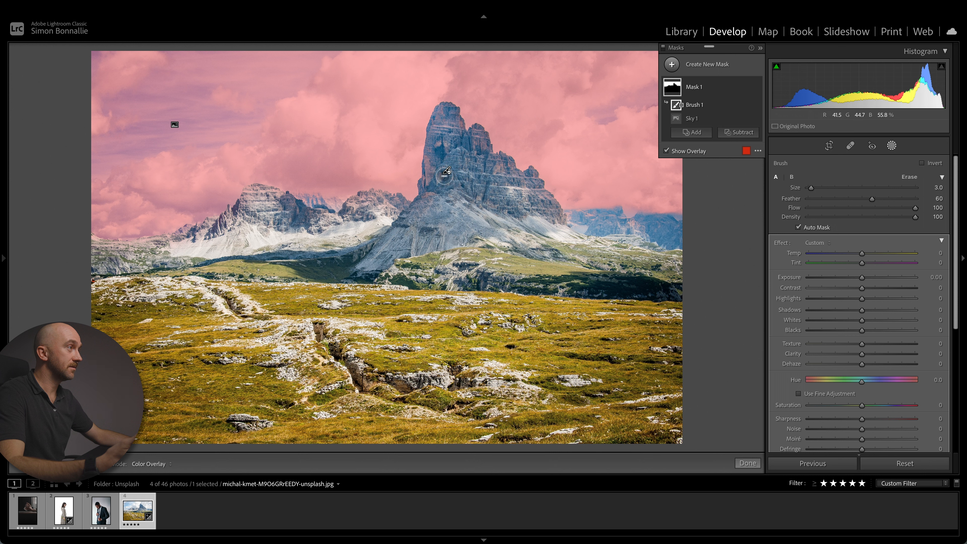
{"action": "left_click_drag", "start_coordinate": [436, 170], "coordinate": [432, 185]}
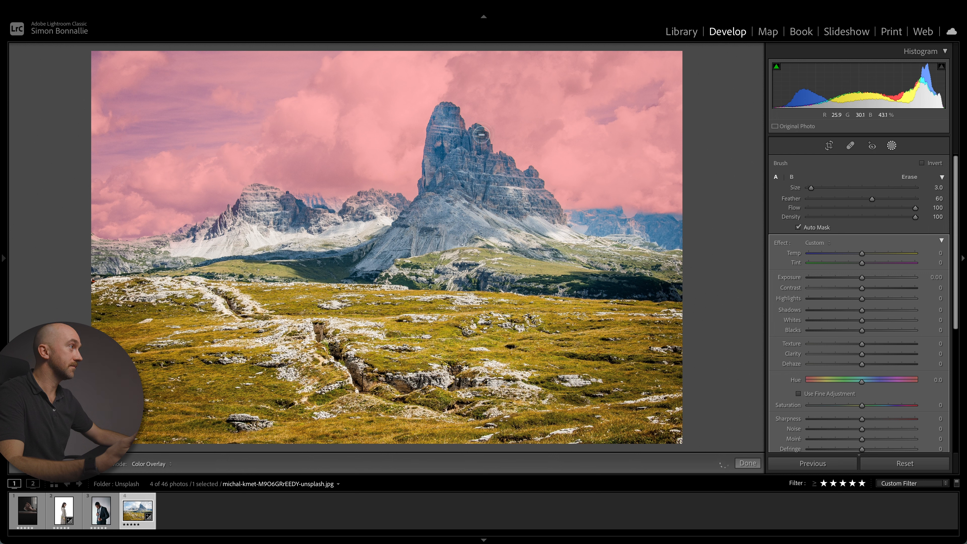
{"action": "mouse_move", "coordinate": [494, 116]}
{"action": "left_mouse_down"}
{"action": "mouse_move", "coordinate": [530, 93]}
{"action": "mouse_move", "coordinate": [496, 144]}
{"action": "mouse_move", "coordinate": [543, 100]}
{"action": "mouse_move", "coordinate": [532, 177]}
{"action": "mouse_move", "coordinate": [563, 162]}
{"action": "mouse_move", "coordinate": [539, 100]}
{"action": "mouse_move", "coordinate": [547, 148]}
{"action": "mouse_move", "coordinate": [536, 134]}
{"action": "mouse_move", "coordinate": [544, 120]}
{"action": "mouse_move", "coordinate": [513, 89]}
{"action": "mouse_move", "coordinate": [477, 105]}
{"action": "mouse_move", "coordinate": [497, 115]}
{"action": "mouse_move", "coordinate": [493, 122]}
{"action": "mouse_move", "coordinate": [518, 119]}
{"action": "left_mouse_up"}
{"action": "key", "text": "alt"}
{"action": "mouse_move", "coordinate": [513, 152]}
{"action": "left_mouse_down"}
{"action": "mouse_move", "coordinate": [499, 175]}
{"action": "mouse_move", "coordinate": [541, 171]}
{"action": "left_mouse_up"}
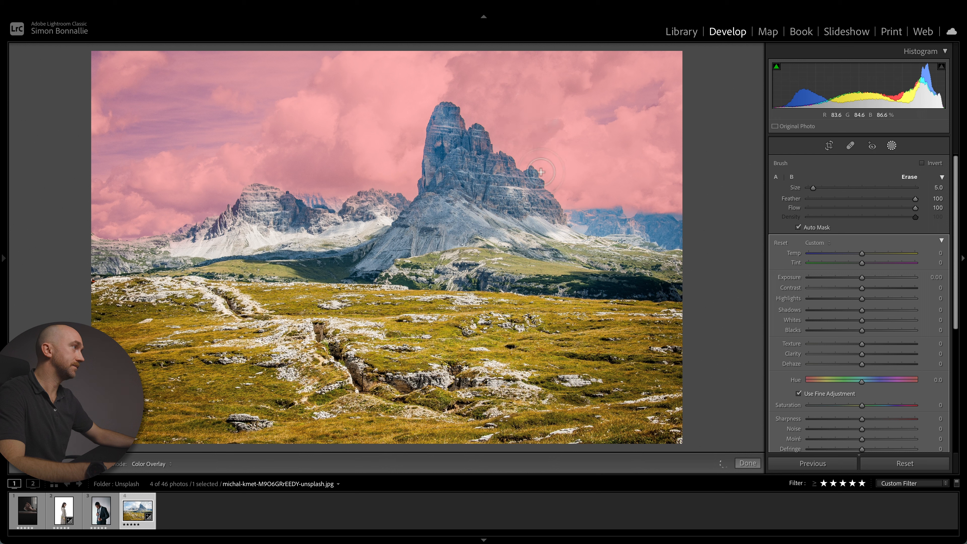
{"action": "mouse_move", "coordinate": [439, 152]}
{"action": "left_mouse_down"}
{"action": "mouse_move", "coordinate": [449, 110]}
{"action": "mouse_move", "coordinate": [493, 179]}
{"action": "left_mouse_up"}
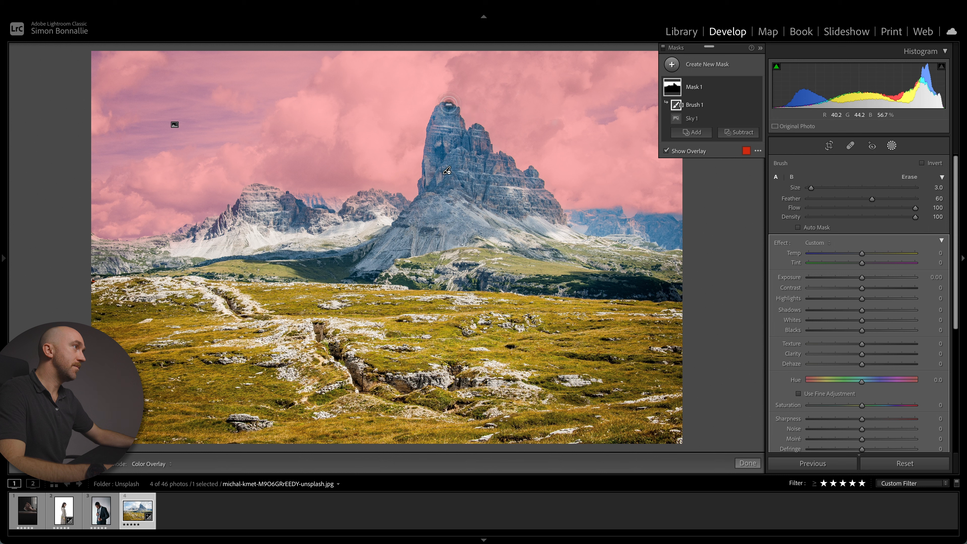
Step: Undo the last brush update and refine the subtraction along the peak's summit and sloping ridge with Auto Mask on
{"action": "left_click_drag", "start_coordinate": [449, 105], "coordinate": [449, 105]}
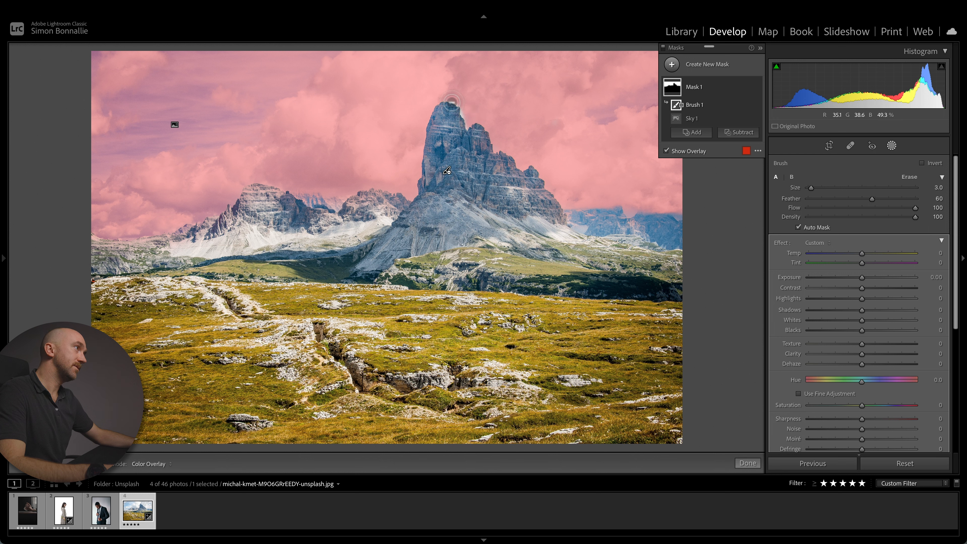
{"action": "key", "text": "ctrl+z"}
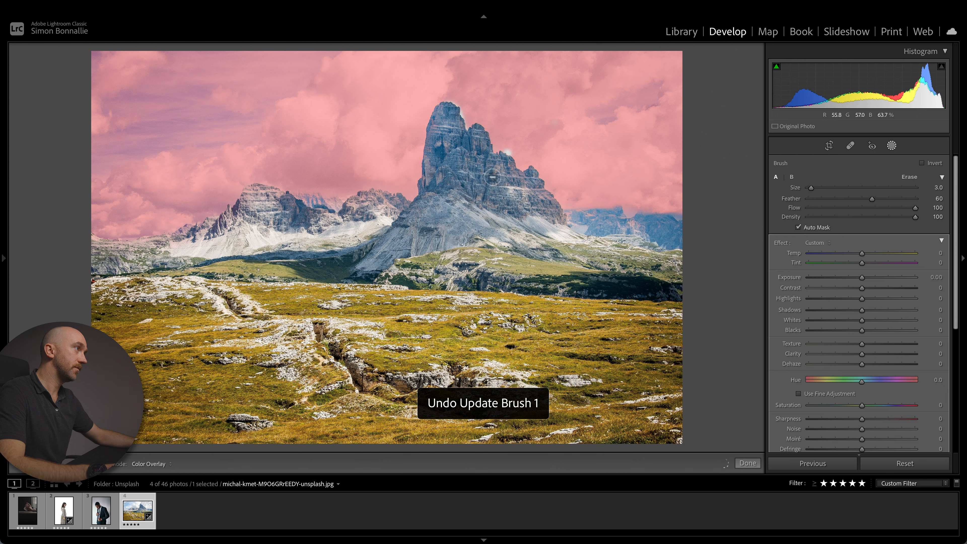
{"action": "left_click", "coordinate": [509, 154], "text": "alt"}
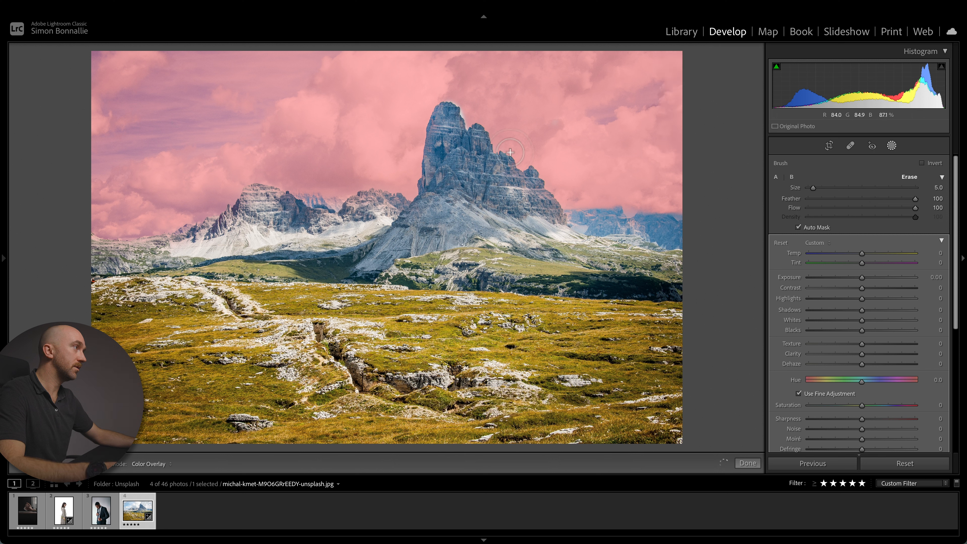
{"action": "mouse_move", "coordinate": [454, 109]}
{"action": "left_mouse_down"}
{"action": "mouse_move", "coordinate": [461, 101]}
{"action": "mouse_move", "coordinate": [465, 115]}
{"action": "left_mouse_up"}
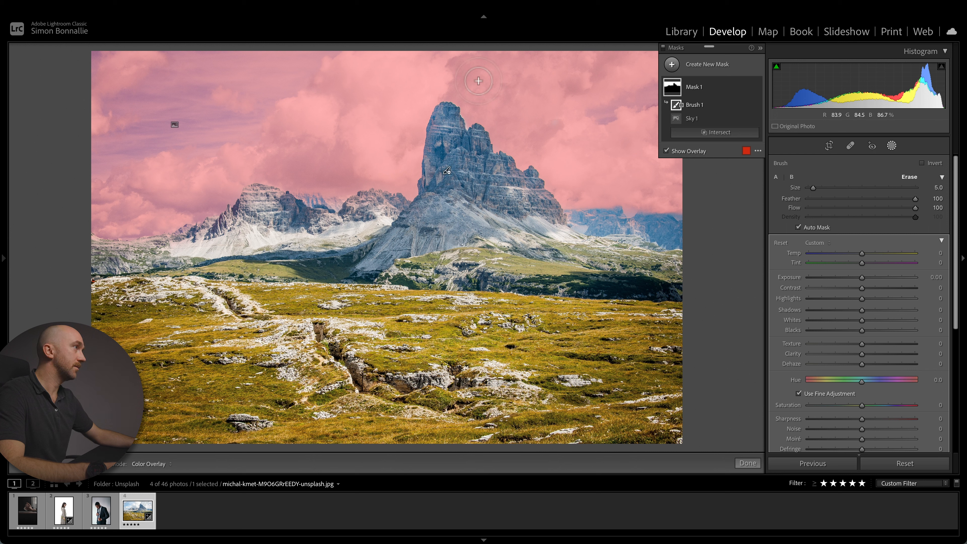
{"action": "left_click_drag", "start_coordinate": [469, 103], "coordinate": [467, 118]}
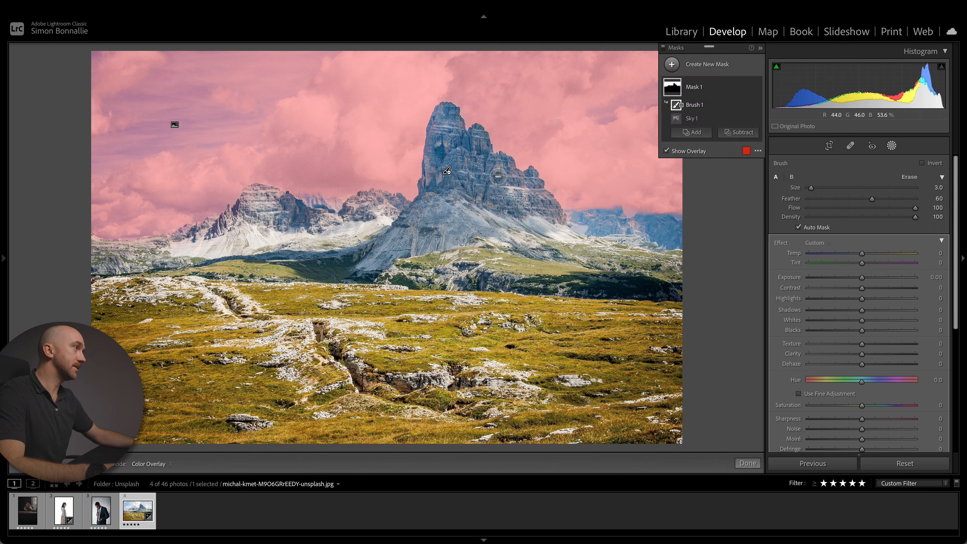
{"action": "left_click_drag", "start_coordinate": [502, 169], "coordinate": [510, 172]}
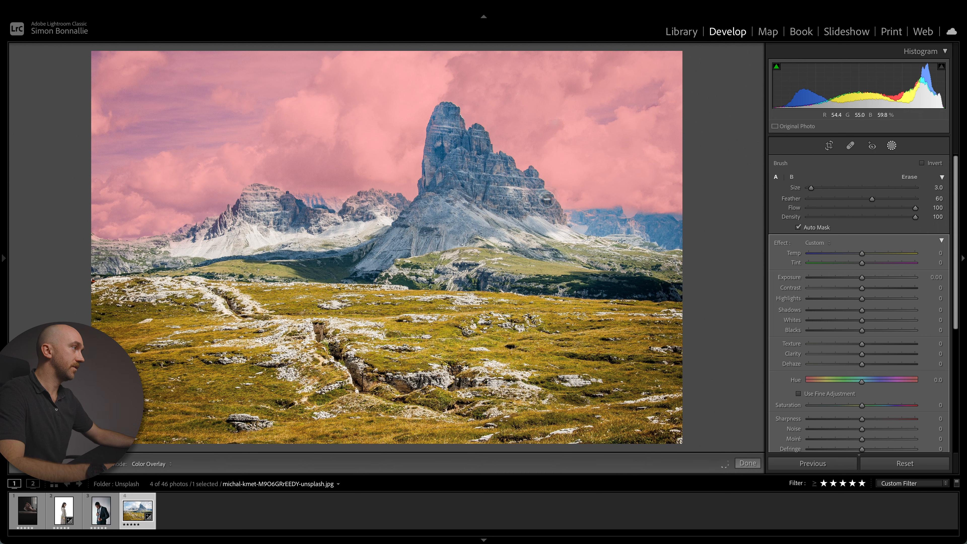
{"action": "left_click_drag", "start_coordinate": [547, 198], "coordinate": [554, 206]}
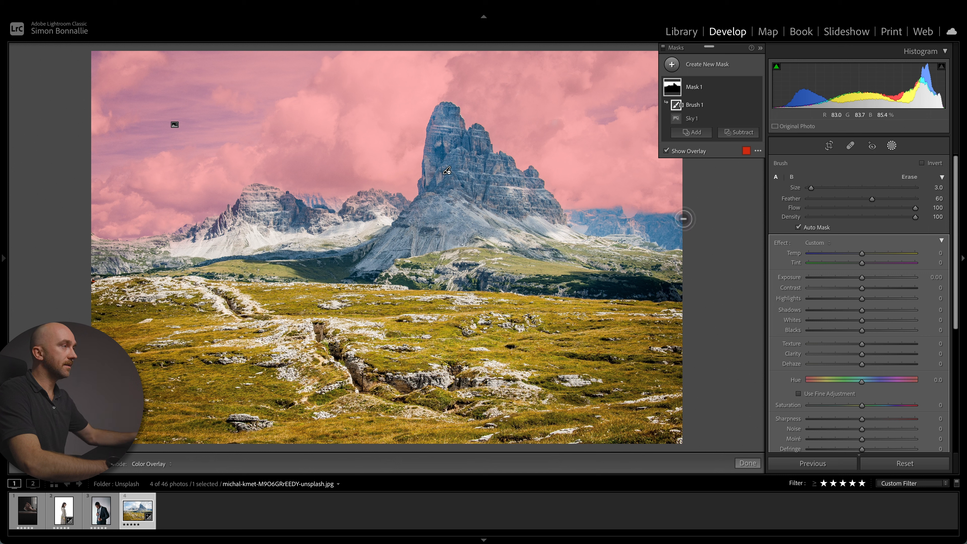
Step: Hide the mask overlay and set the sky mask's Exposure to -0.59, Highlights to -34 and Clarity to 76
{"action": "key", "text": "o"}
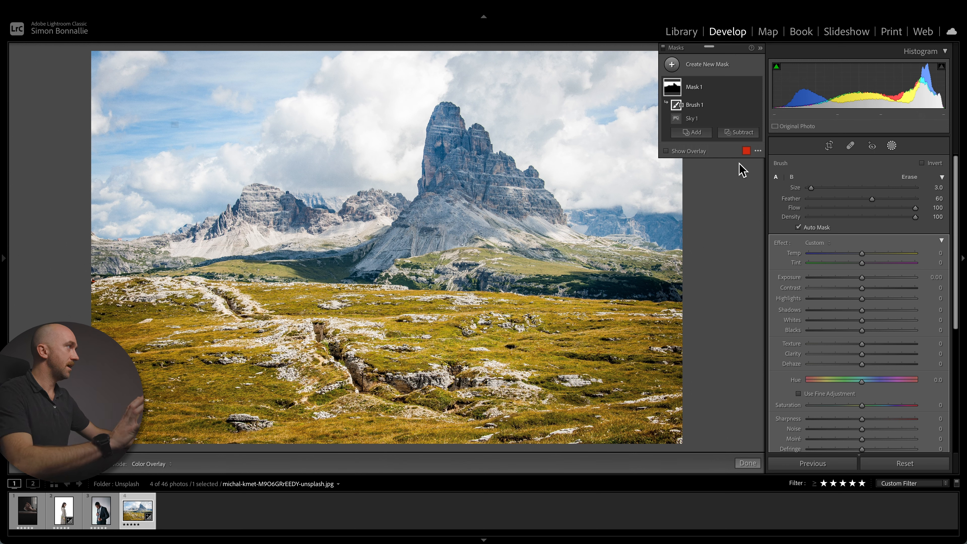
{"action": "mouse_move", "coordinate": [681, 91]}
{"action": "left_click_drag", "start_coordinate": [863, 278], "coordinate": [842, 278]}
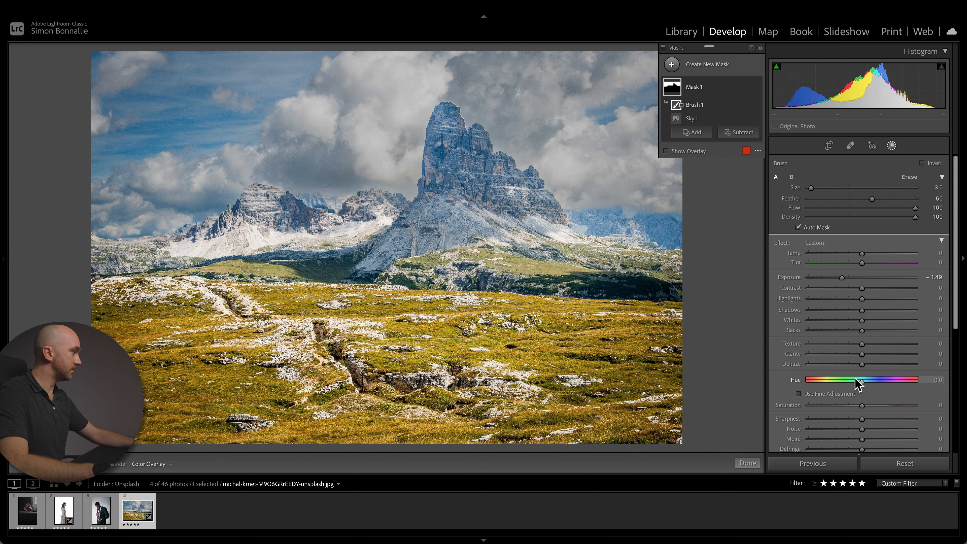
{"action": "scroll", "coordinate": [858, 366], "scroll_direction": "down", "scroll_amount": 1}
{"action": "left_click_drag", "start_coordinate": [863, 327], "coordinate": [919, 329]}
{"action": "double_click", "coordinate": [842, 249]}
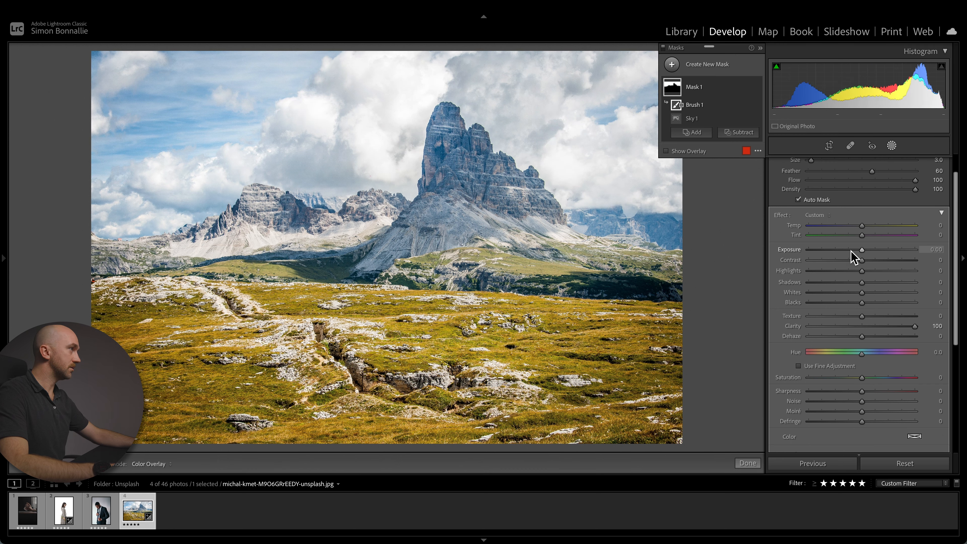
{"action": "mouse_move", "coordinate": [914, 327]}
{"action": "left_mouse_down"}
{"action": "mouse_move", "coordinate": [878, 330]}
{"action": "mouse_move", "coordinate": [902, 327]}
{"action": "left_mouse_up"}
{"action": "left_click_drag", "start_coordinate": [862, 250], "coordinate": [854, 251]}
{"action": "double_click", "coordinate": [851, 252]}
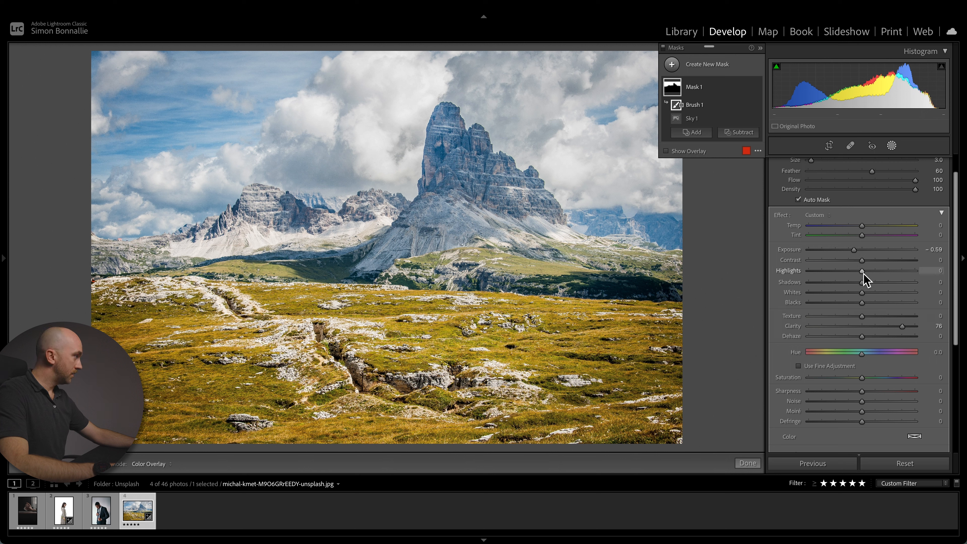
{"action": "left_click_drag", "start_coordinate": [863, 271], "coordinate": [844, 286]}
Step: Collapse and deselect the sky mask, then create a Color Range mask sampled from the golden foreground grass
{"action": "double_click", "coordinate": [700, 91]}
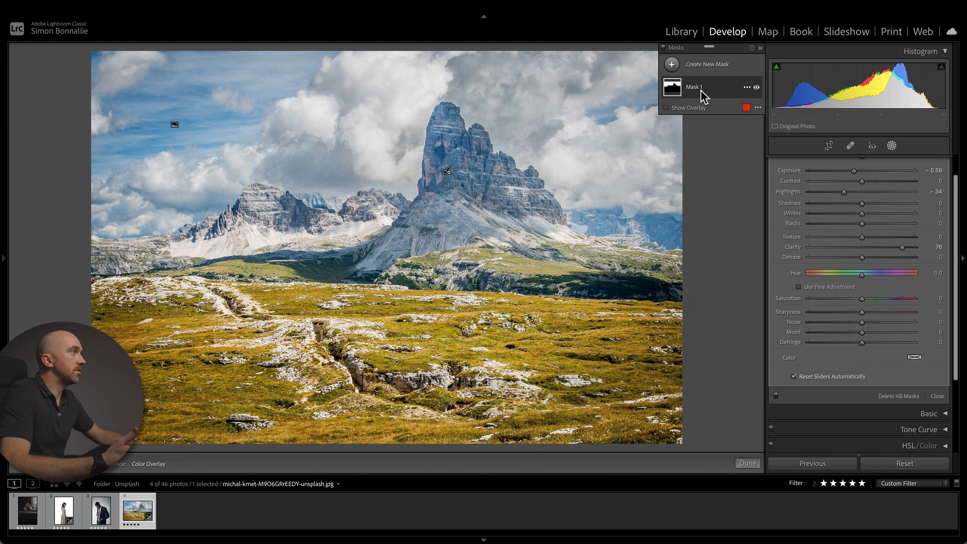
{"action": "left_click", "coordinate": [533, 183]}
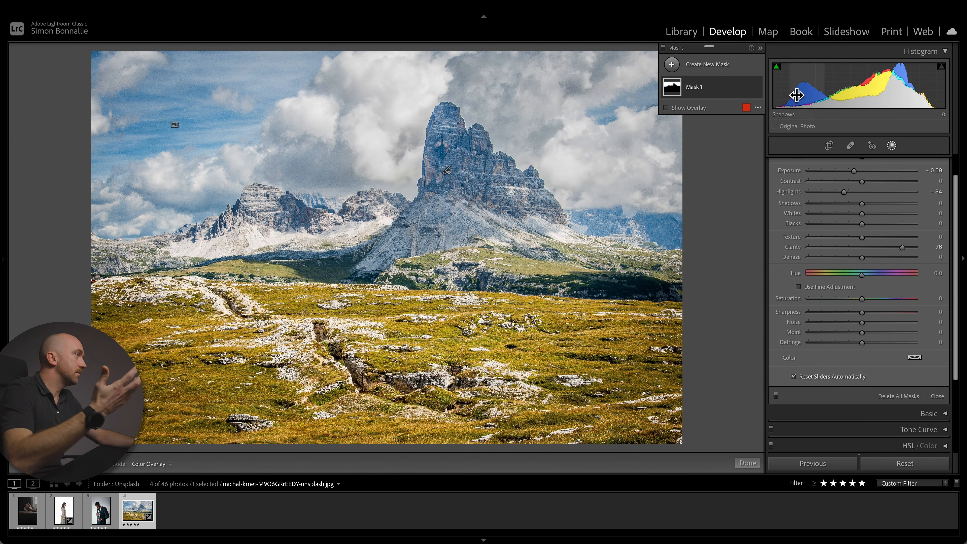
{"action": "left_click", "coordinate": [702, 91]}
{"action": "mouse_move", "coordinate": [678, 80]}
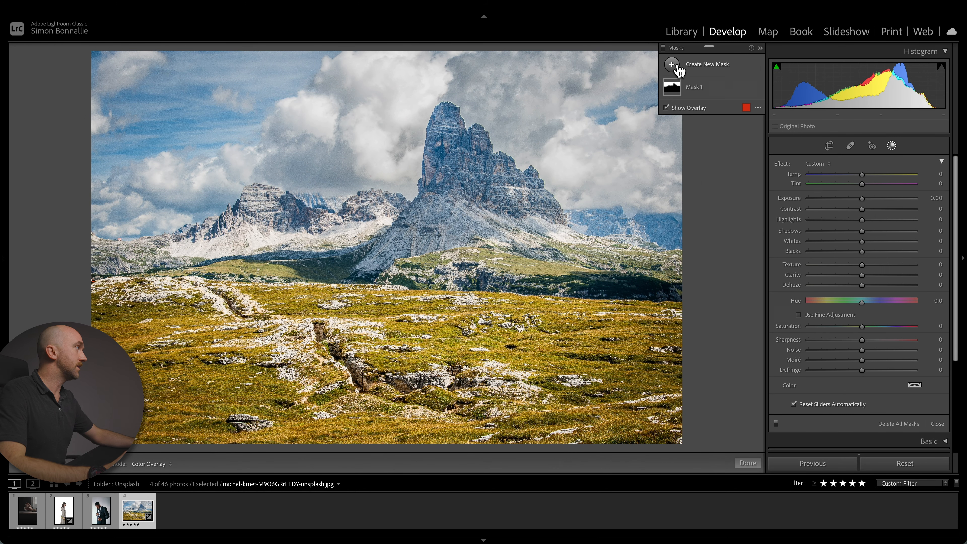
{"action": "left_click", "coordinate": [676, 67]}
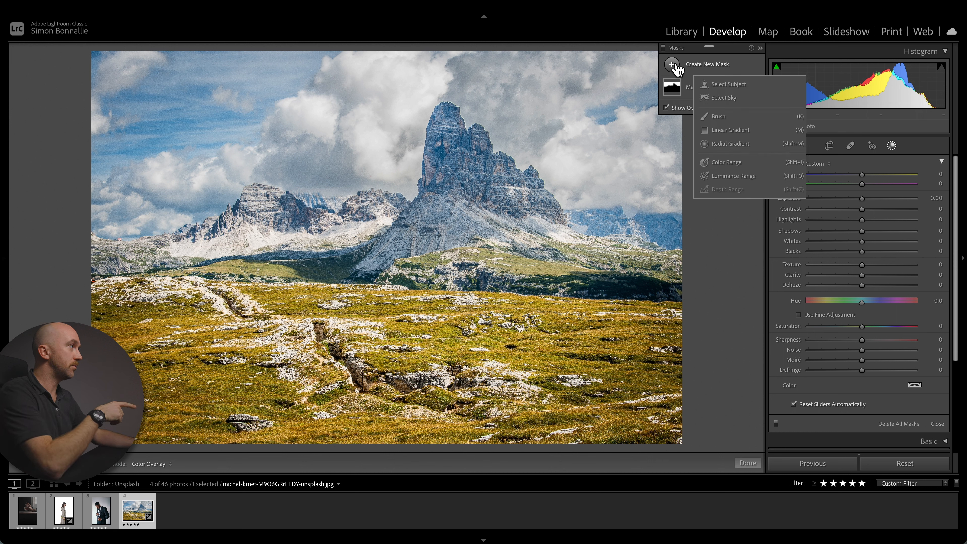
{"action": "left_click", "coordinate": [726, 164]}
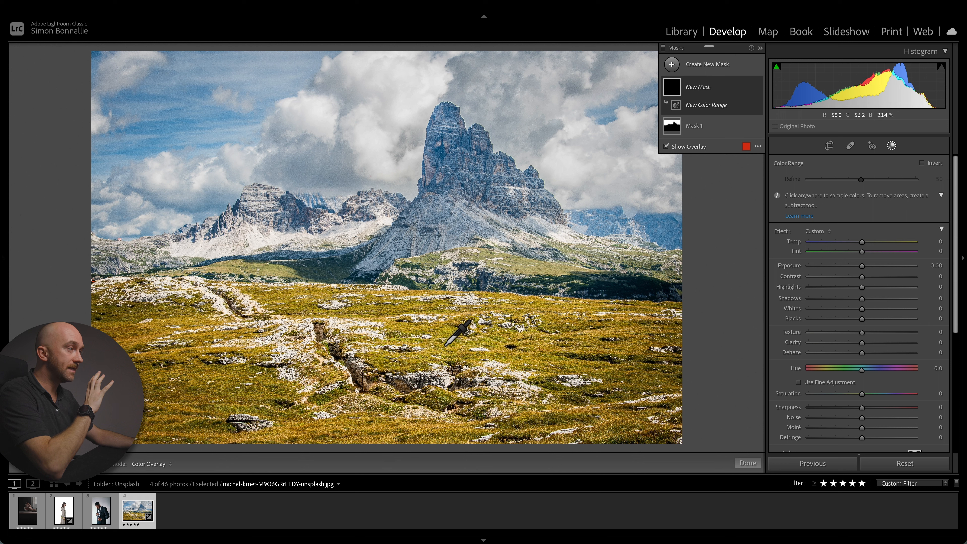
{"action": "left_click", "coordinate": [227, 377]}
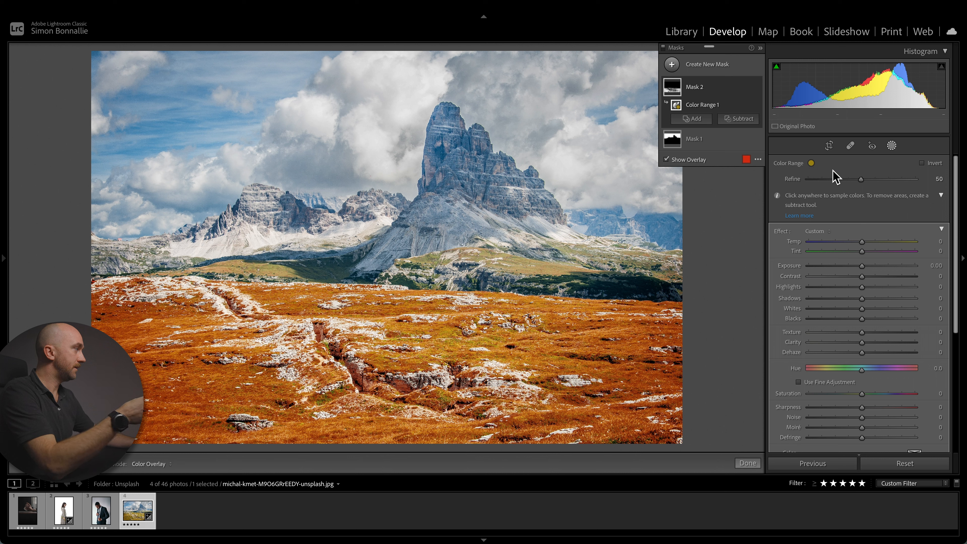
Step: Set the Color Range mask's Refine amount to 41 and hide its overlay
{"action": "mouse_move", "coordinate": [862, 186]}
{"action": "left_mouse_down"}
{"action": "mouse_move", "coordinate": [815, 185]}
{"action": "mouse_move", "coordinate": [858, 183]}
{"action": "left_mouse_up"}
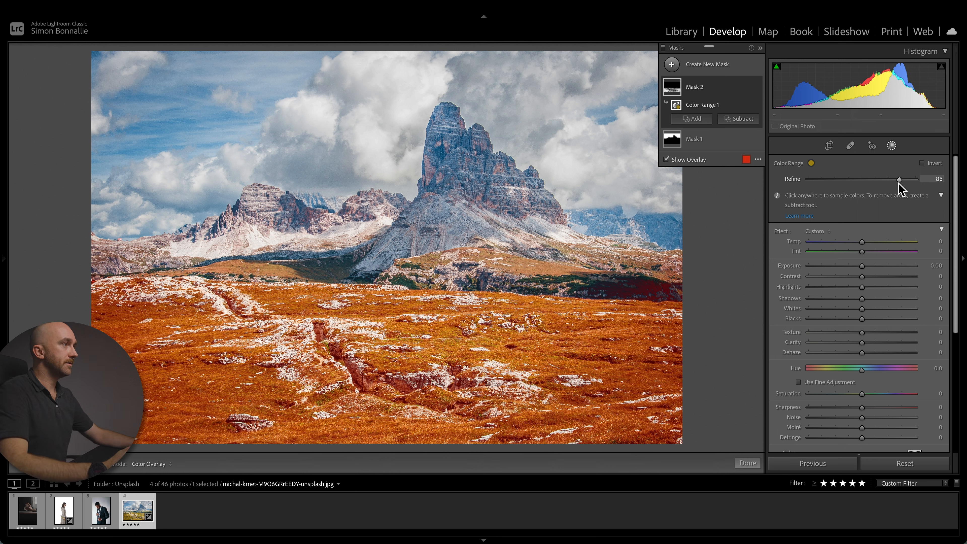
{"action": "left_click_drag", "start_coordinate": [861, 185], "coordinate": [865, 185]}
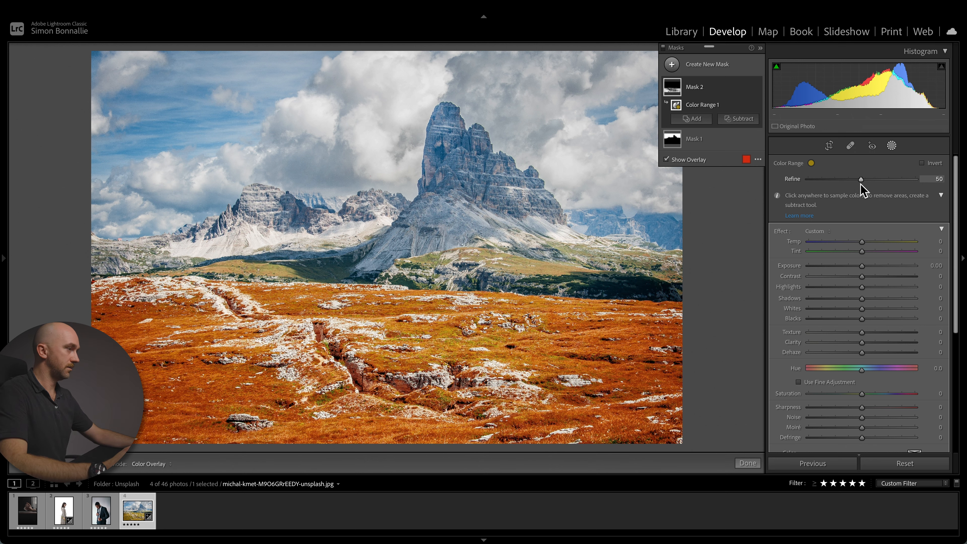
{"action": "left_click_drag", "start_coordinate": [859, 189], "coordinate": [854, 189]}
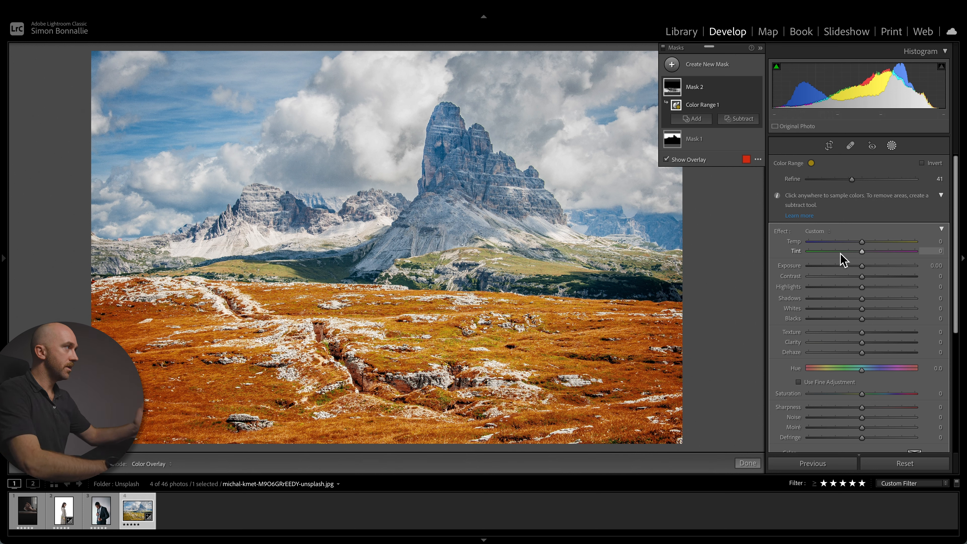
{"action": "key", "text": "o"}
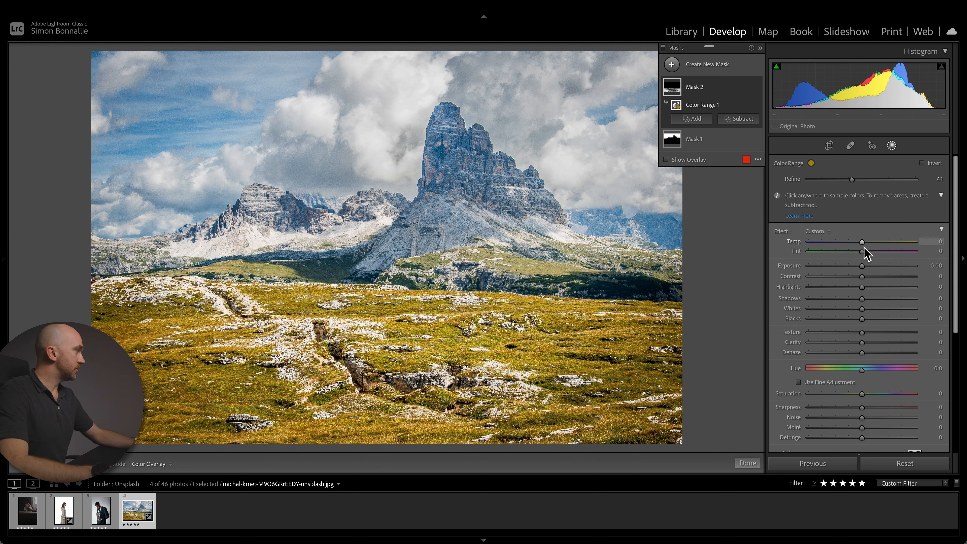
Step: Set the grass Color Range mask's Temp to -100, Exposure to -1.21, Contrast to -13, Shadows to 56 and Saturation to -33
{"action": "left_click_drag", "start_coordinate": [840, 246], "coordinate": [812, 247]}
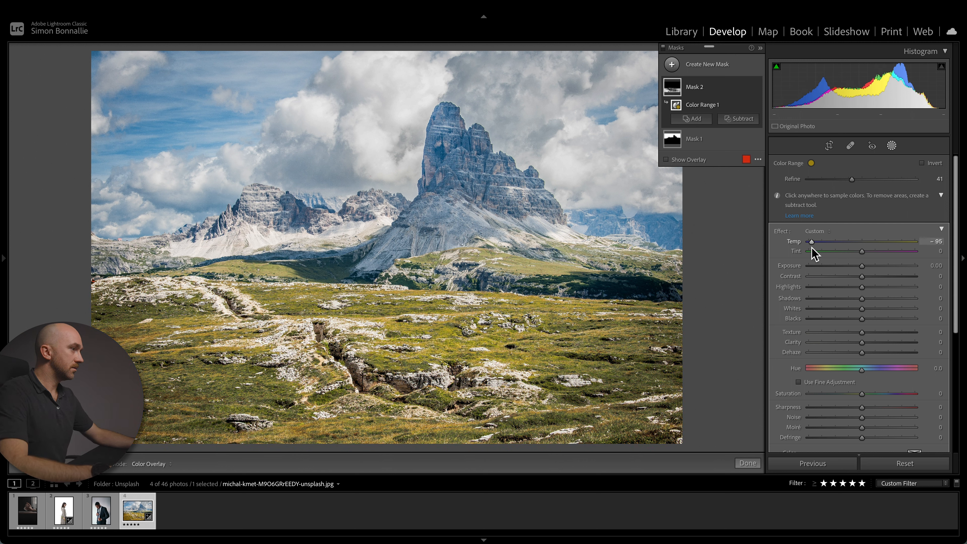
{"action": "left_click_drag", "start_coordinate": [862, 266], "coordinate": [891, 301]}
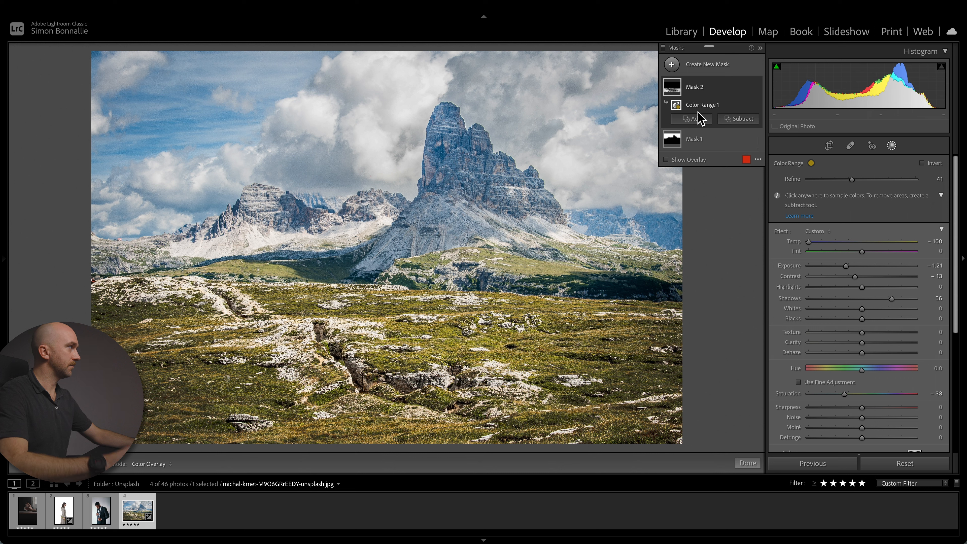
Step: Toggle the grass mask's visibility repeatedly to compare the foreground with and without its adjustments
{"action": "left_click", "coordinate": [757, 88]}
{"action": "left_click", "coordinate": [757, 88]}
{"action": "left_click", "coordinate": [756, 88]}
{"action": "left_click", "coordinate": [756, 88]}
{"action": "left_click", "coordinate": [757, 87]}
{"action": "left_click", "coordinate": [756, 88]}
{"action": "left_click", "coordinate": [756, 88]}
{"action": "left_click", "coordinate": [757, 87]}
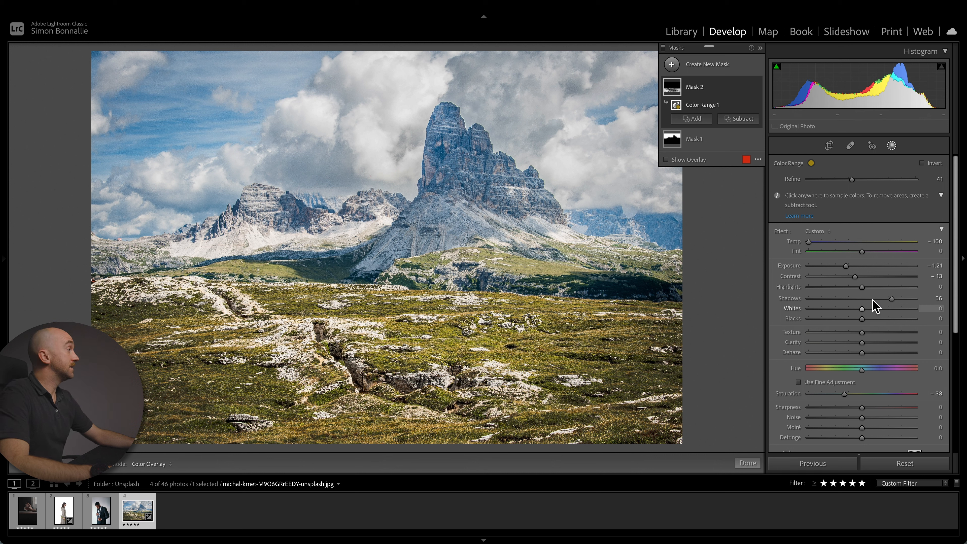
Step: Create a Select Subject mask of the main mountain peak and hide its overlay
{"action": "left_click", "coordinate": [706, 65]}
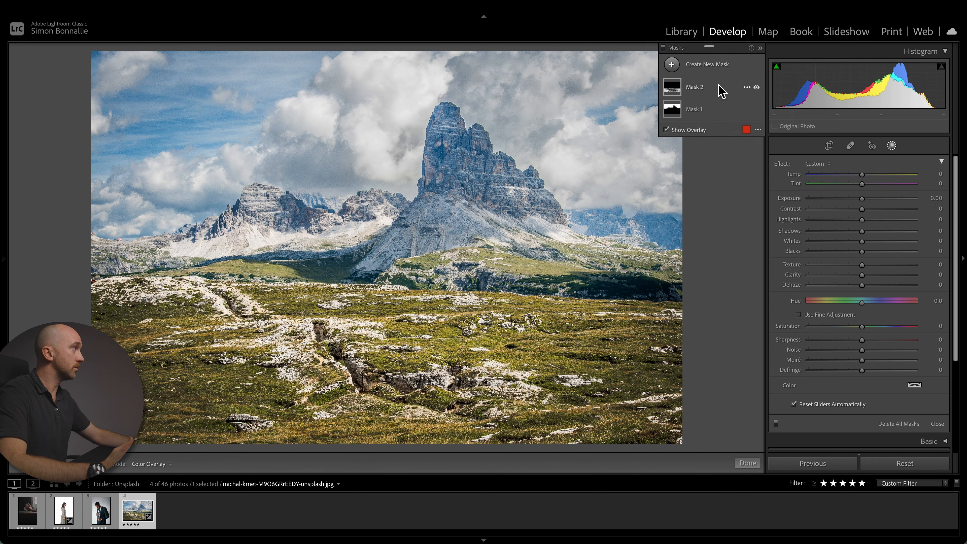
{"action": "left_click", "coordinate": [720, 90]}
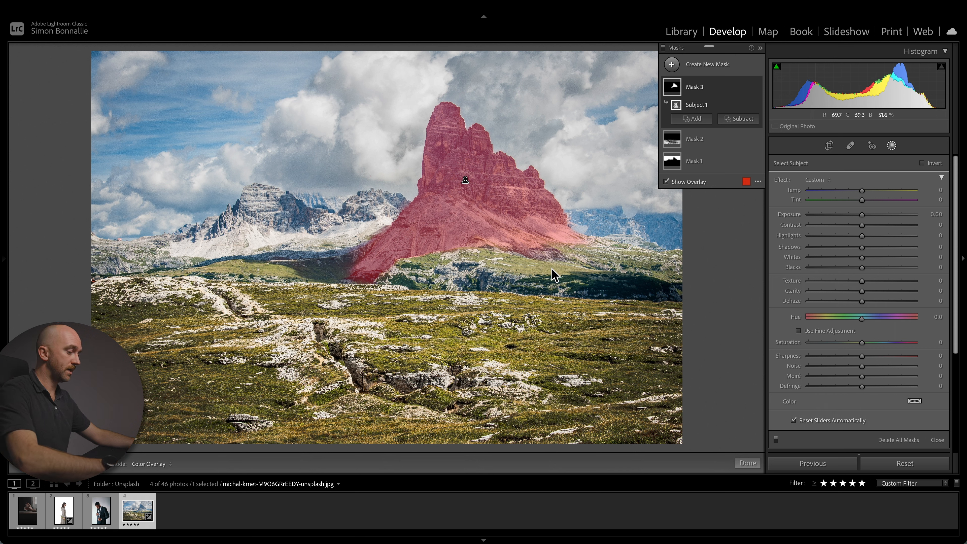
{"action": "key", "text": "o"}
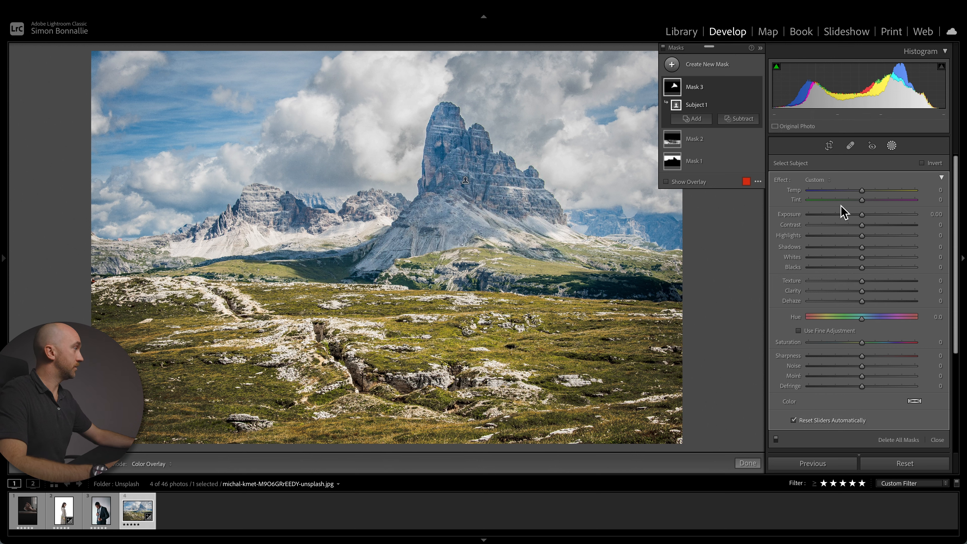
Step: Set the peak mask's Temp to 21, Exposure to 0.21 and Contrast to 58, checking the effect by toggling the mask
{"action": "left_click_drag", "start_coordinate": [865, 217], "coordinate": [874, 190]}
{"action": "left_click_drag", "start_coordinate": [863, 228], "coordinate": [900, 227]}
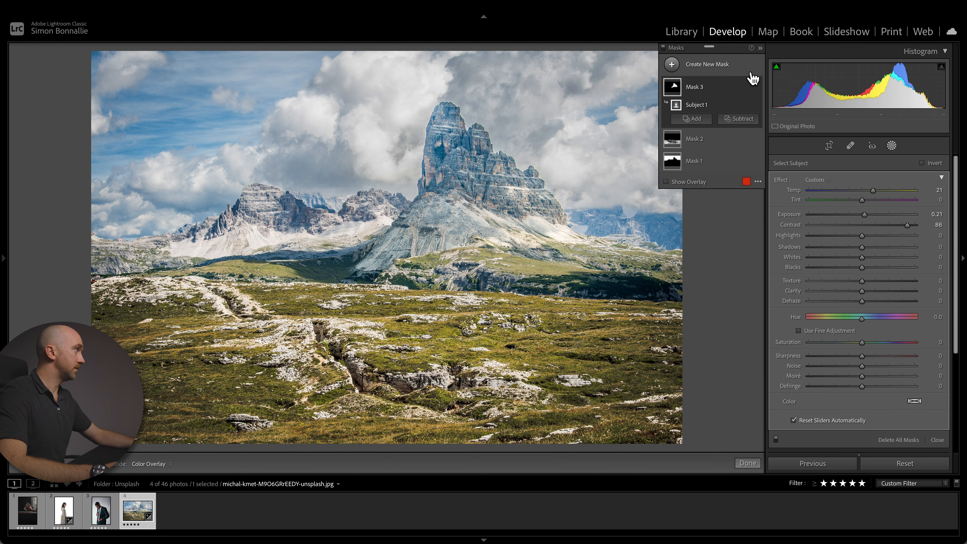
{"action": "left_click", "coordinate": [757, 88]}
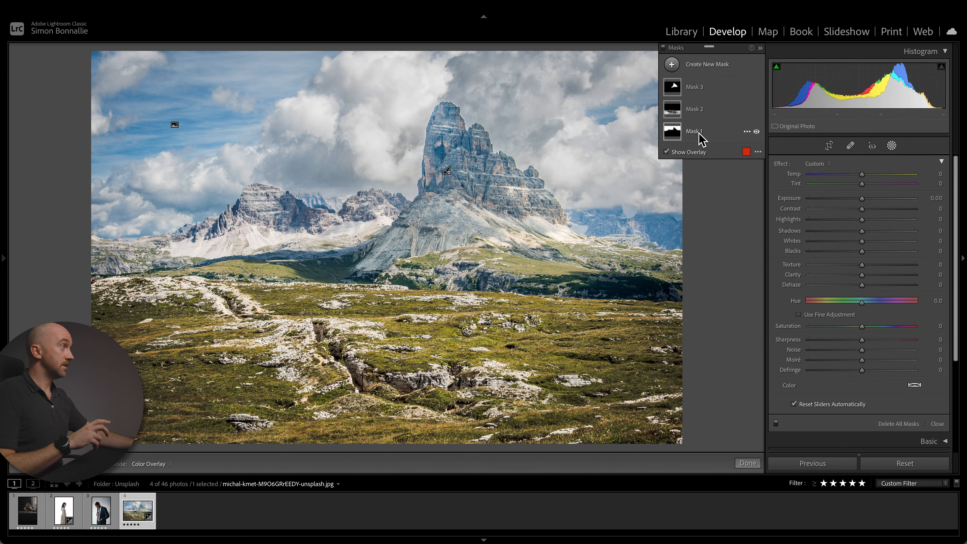
Step: Select the sky mask and the peak's subject mask in turn, and check the options available for the subject mask
{"action": "left_click", "coordinate": [700, 134]}
{"action": "left_click", "coordinate": [704, 91]}
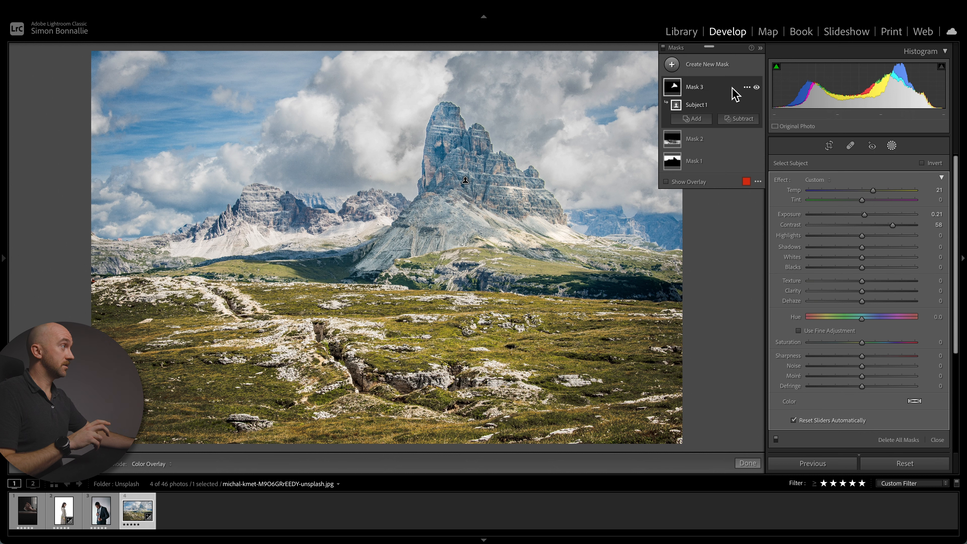
{"action": "left_click", "coordinate": [747, 87]}
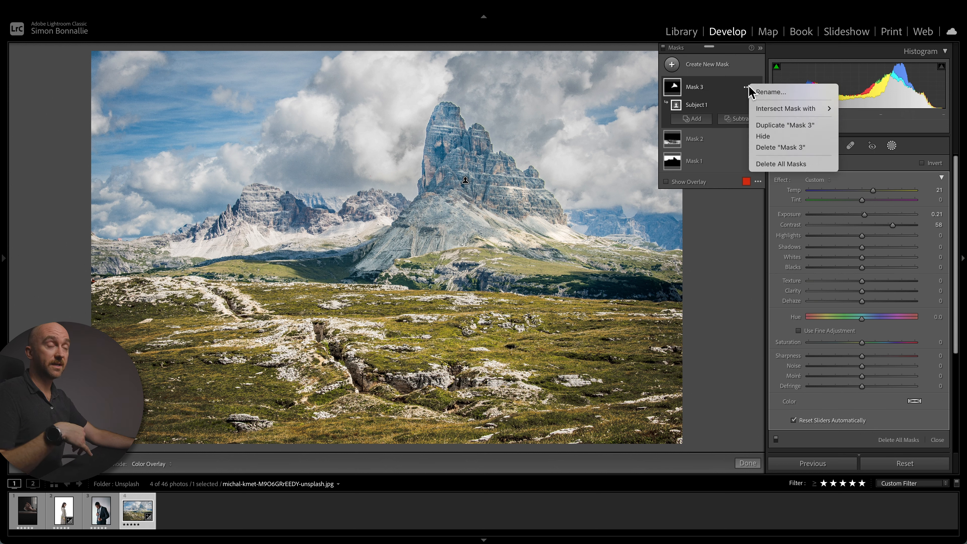
{"action": "left_click", "coordinate": [705, 91]}
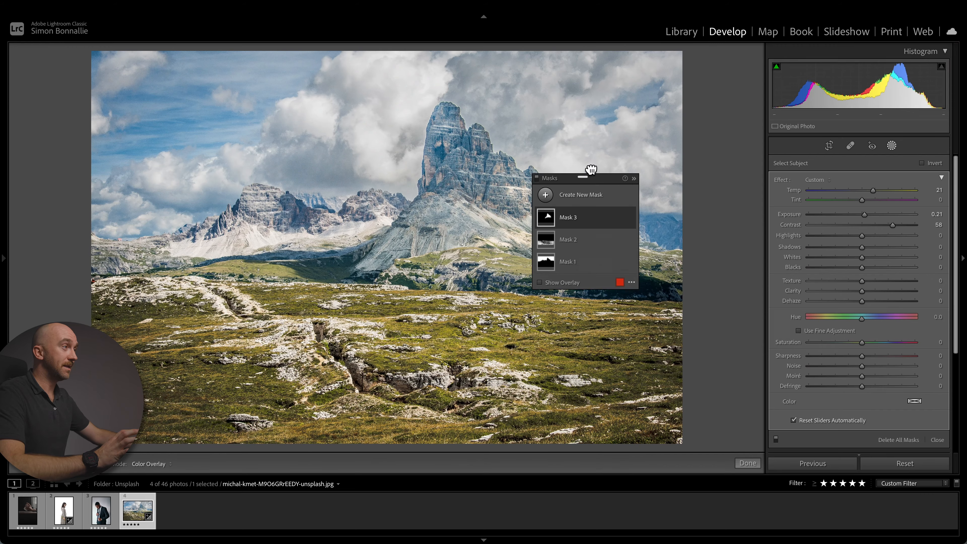
Step: Dock the floating Masks panel above the mask adjustments, trying out its collapsed and undocked layouts
{"action": "left_click_drag", "start_coordinate": [588, 173], "coordinate": [853, 157]}
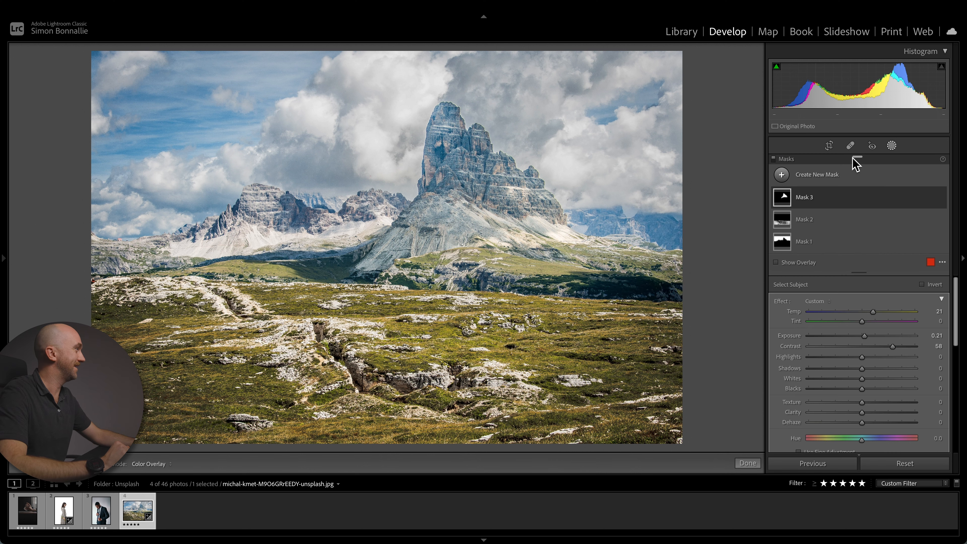
{"action": "left_click", "coordinate": [775, 160]}
{"action": "left_click", "coordinate": [774, 160]}
{"action": "left_click", "coordinate": [774, 160]}
{"action": "left_click", "coordinate": [775, 160]}
{"action": "left_click_drag", "start_coordinate": [820, 160], "coordinate": [542, 163]}
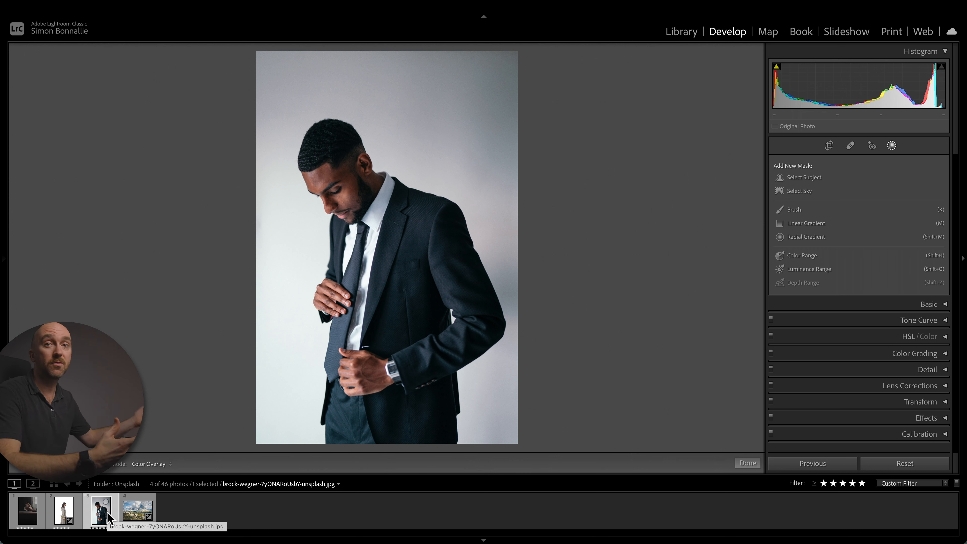
Step: Add a large Radial Gradient mask centred on the suited man's torso with a Feather of 48
{"action": "left_click", "coordinate": [812, 242]}
{"action": "left_click_drag", "start_coordinate": [373, 261], "coordinate": [539, 104]}
{"action": "left_click_drag", "start_coordinate": [378, 315], "coordinate": [374, 351]}
{"action": "mouse_move", "coordinate": [375, 430]}
{"action": "left_mouse_down"}
{"action": "mouse_move", "coordinate": [378, 404]}
{"action": "mouse_move", "coordinate": [378, 423]}
{"action": "left_mouse_up"}
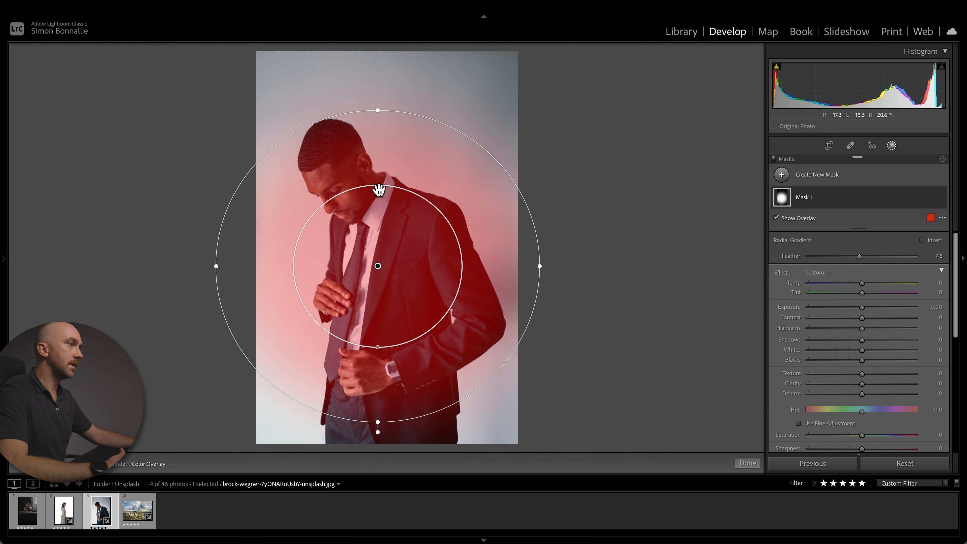
{"action": "left_click_drag", "start_coordinate": [381, 268], "coordinate": [390, 274]}
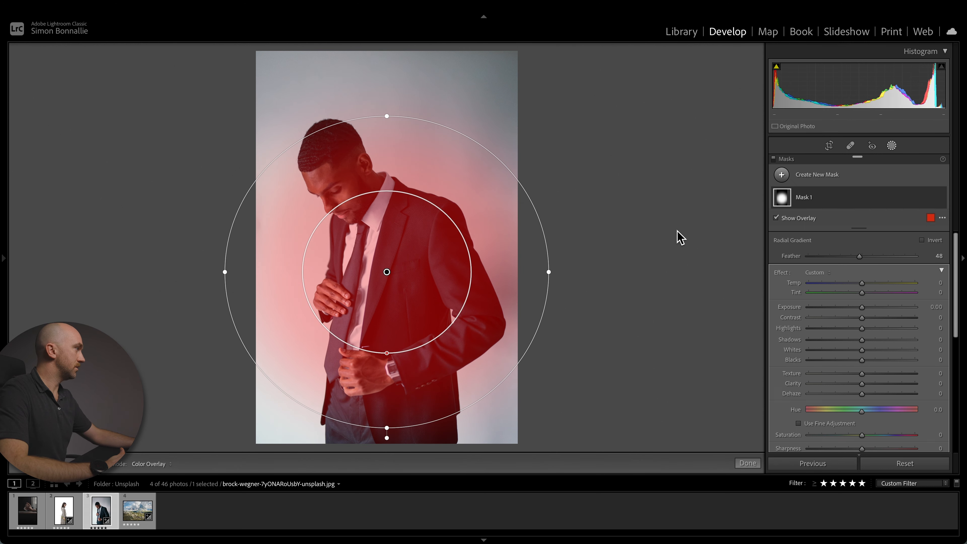
Step: Invert the radial gradient, shift it slightly lower on the torso, and set its Exposure to -2.06
{"action": "left_click", "coordinate": [923, 241]}
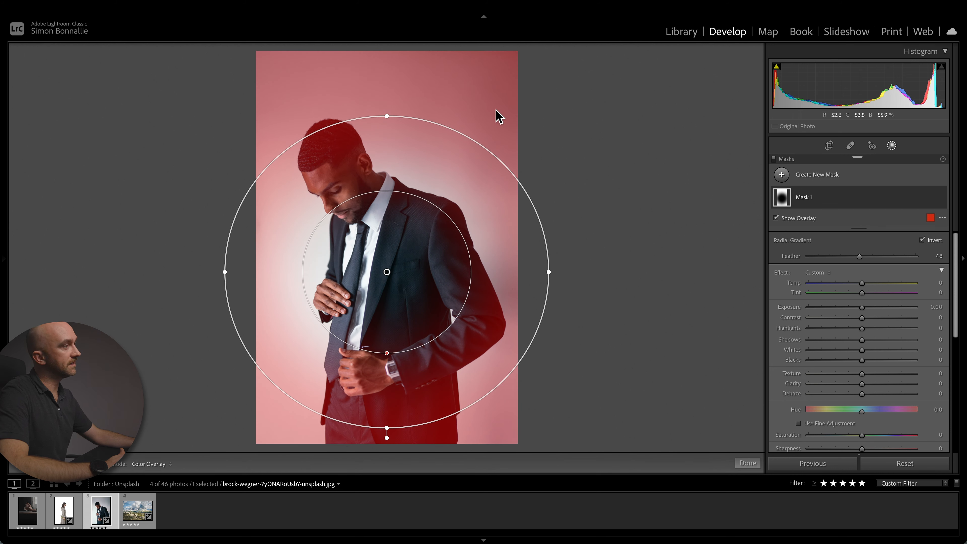
{"action": "left_click_drag", "start_coordinate": [390, 272], "coordinate": [385, 295]}
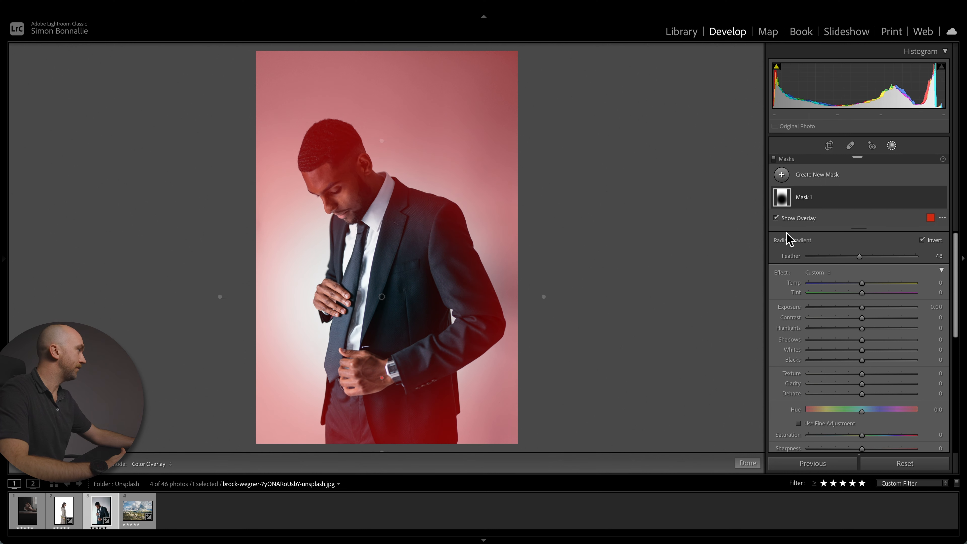
{"action": "left_click_drag", "start_coordinate": [863, 310], "coordinate": [840, 310]}
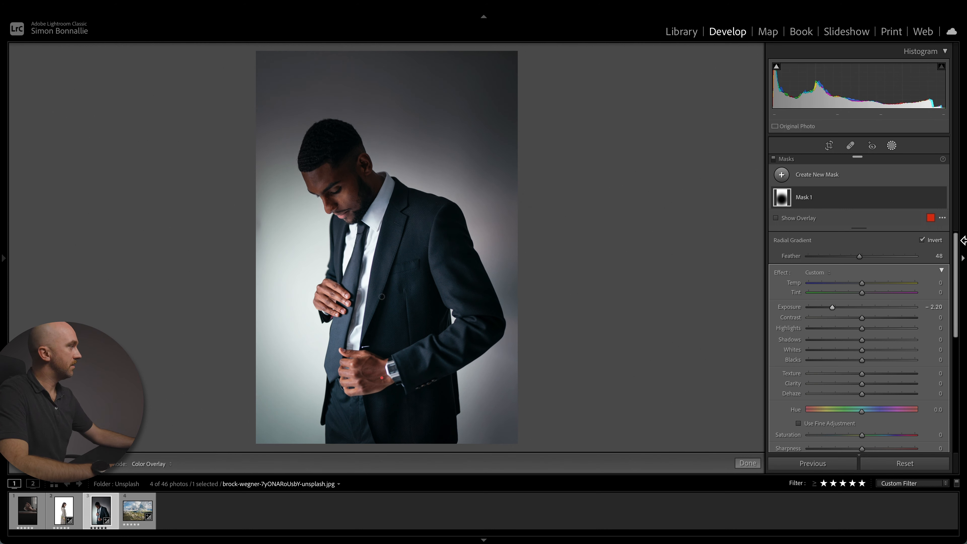
{"action": "left_click_drag", "start_coordinate": [834, 314], "coordinate": [837, 311]}
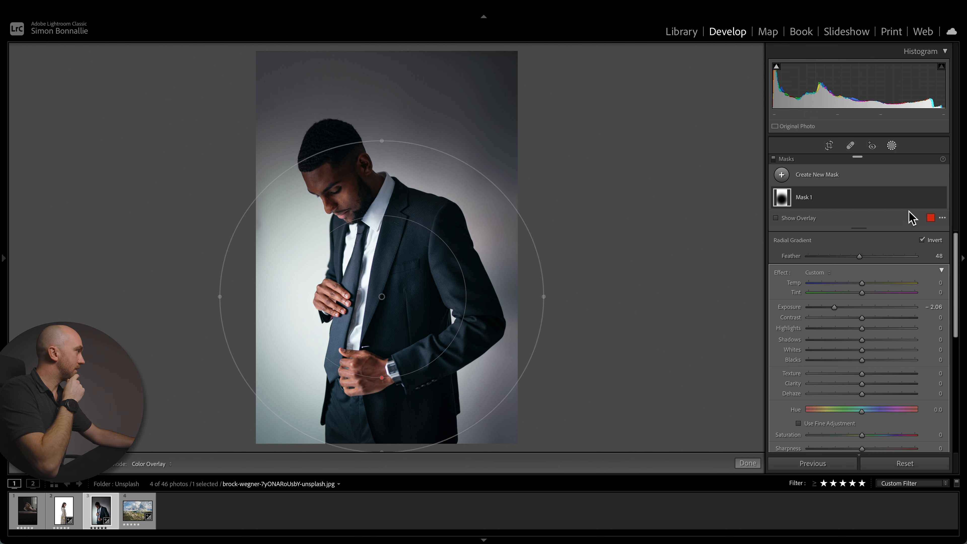
Step: Subtract the automatically detected subject from the radial mask and reselect its Radial Gradient 1 component
{"action": "left_click", "coordinate": [874, 201]}
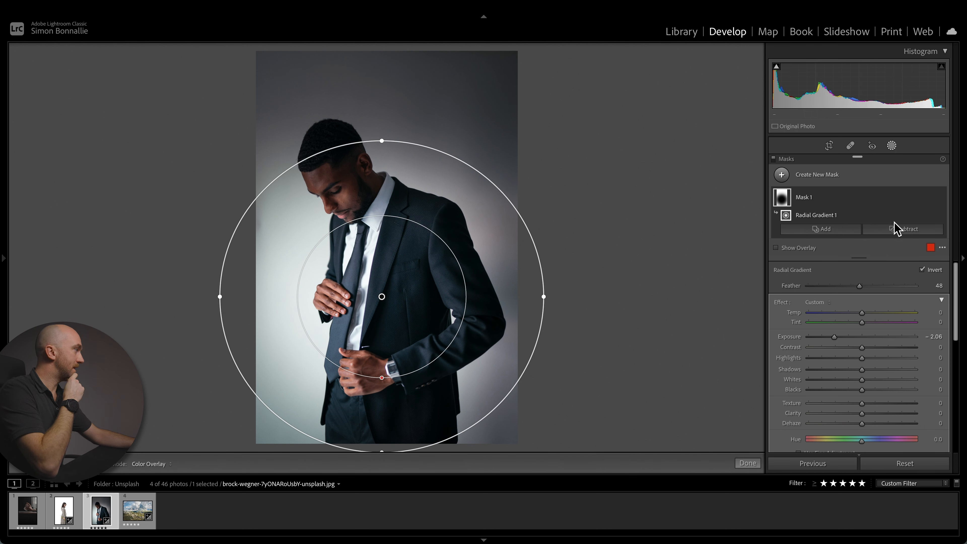
{"action": "left_click", "coordinate": [897, 229]}
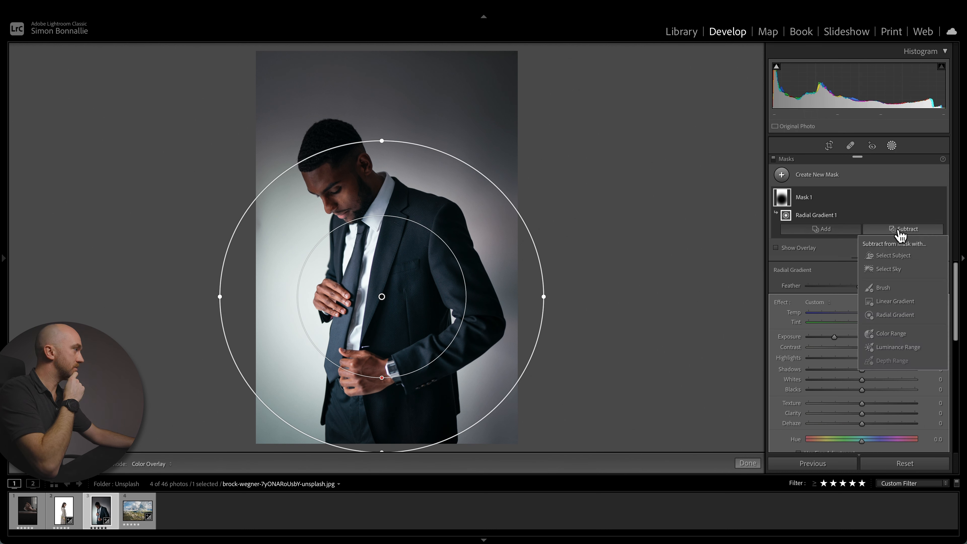
{"action": "left_click", "coordinate": [902, 255]}
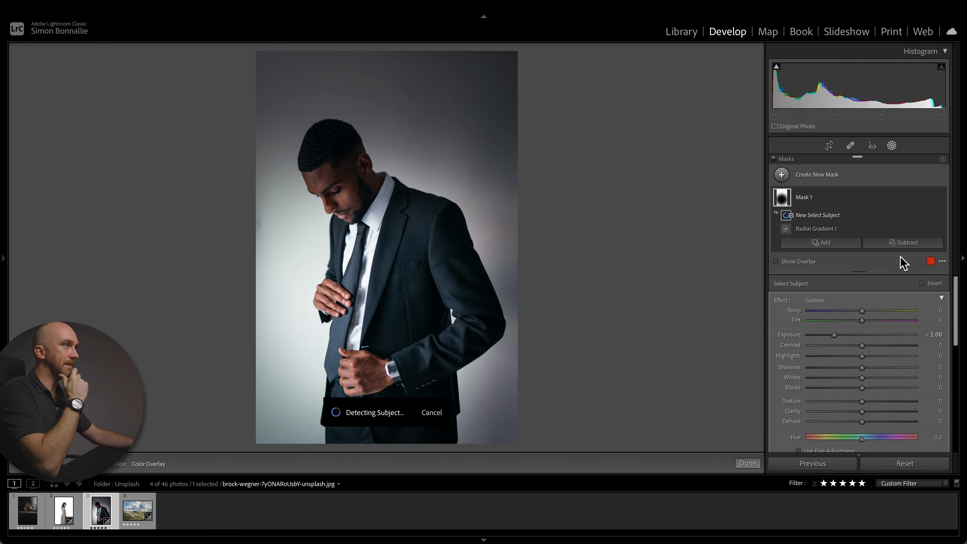
{"action": "left_click", "coordinate": [823, 230]}
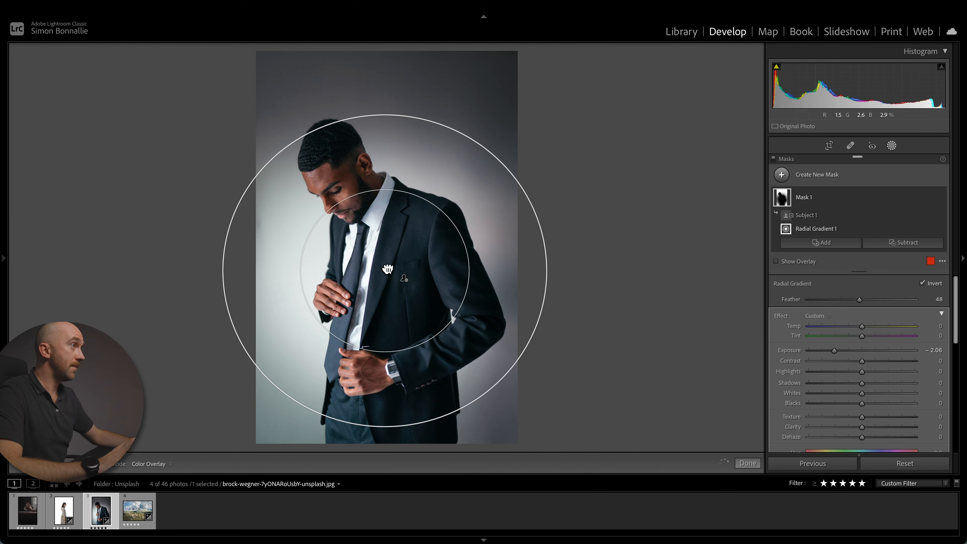